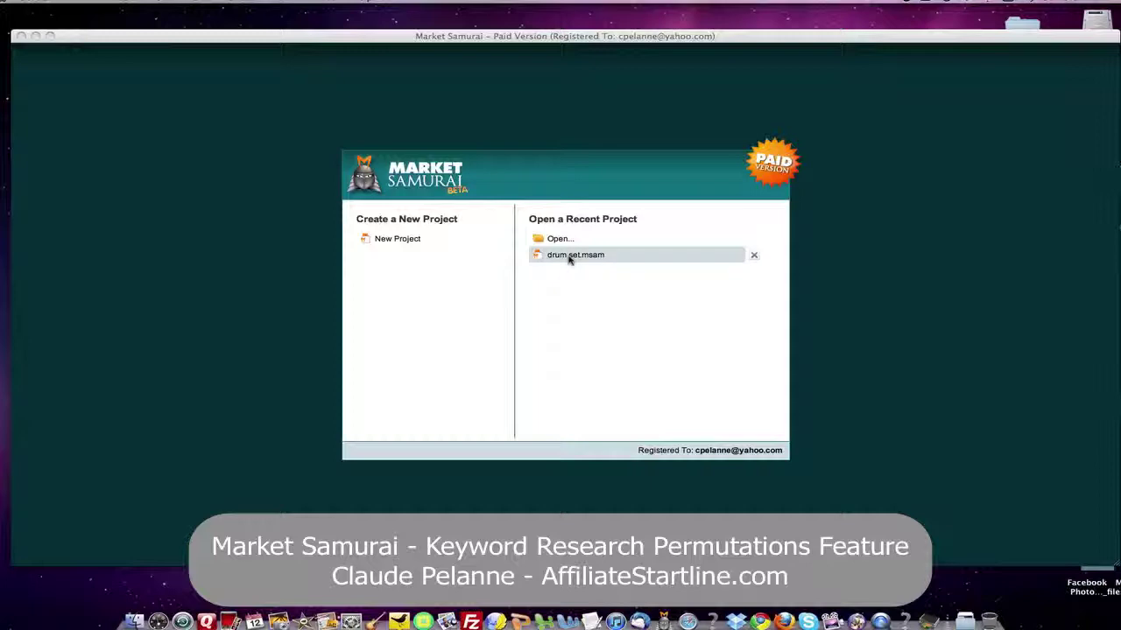
- Open the recent drum set project and select its SEO Comp maximum of 30000 for editing
left_click(569, 256)
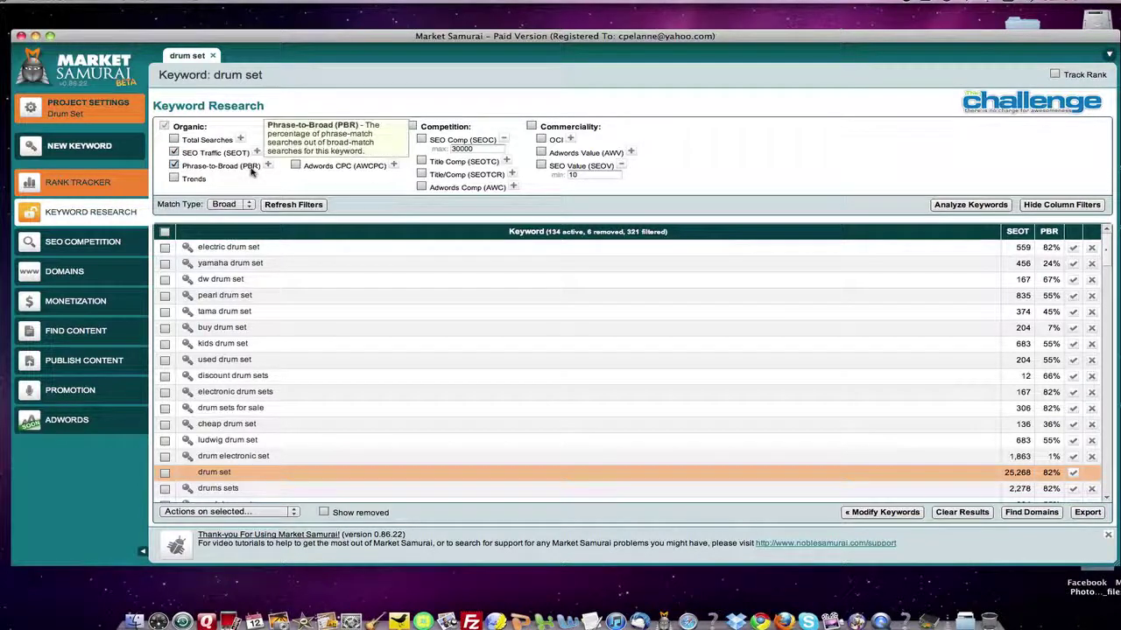
double_click(469, 148)
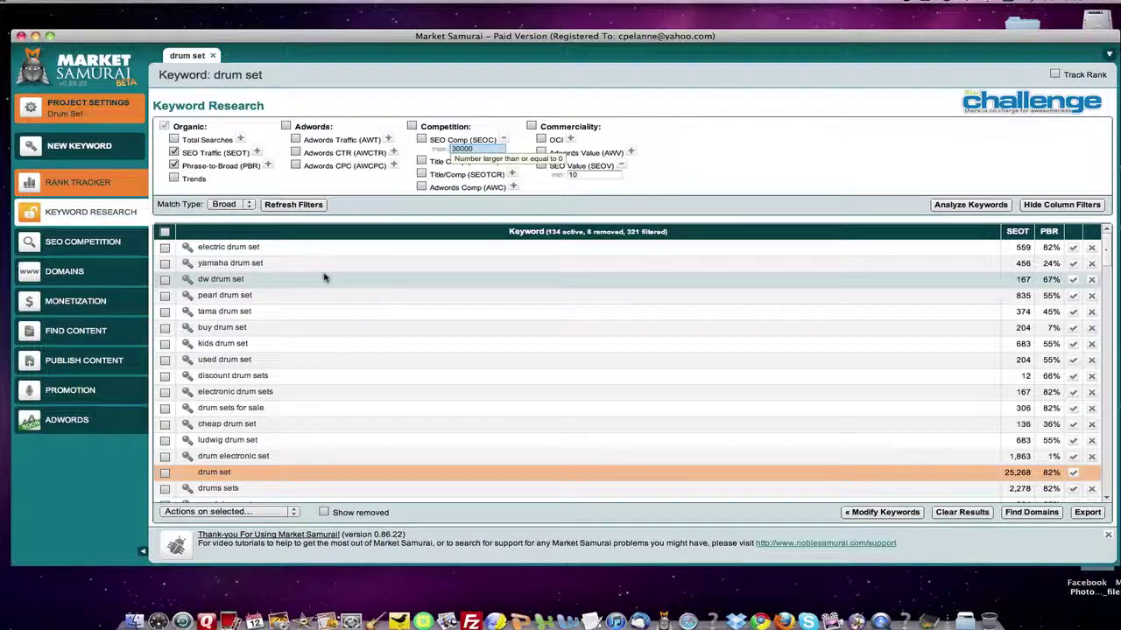
- Sort drum set keywords by PBR ascending, putting 'drums kits' (4,156 SEO traffic, 3%) first
left_click(464, 261)
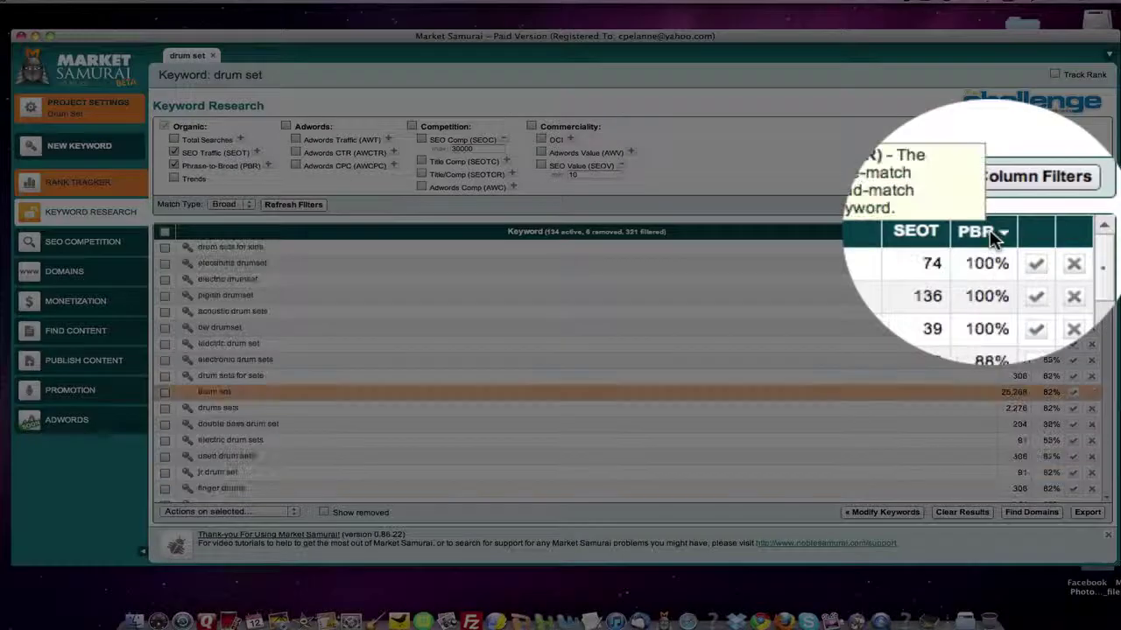
left_click(1050, 231)
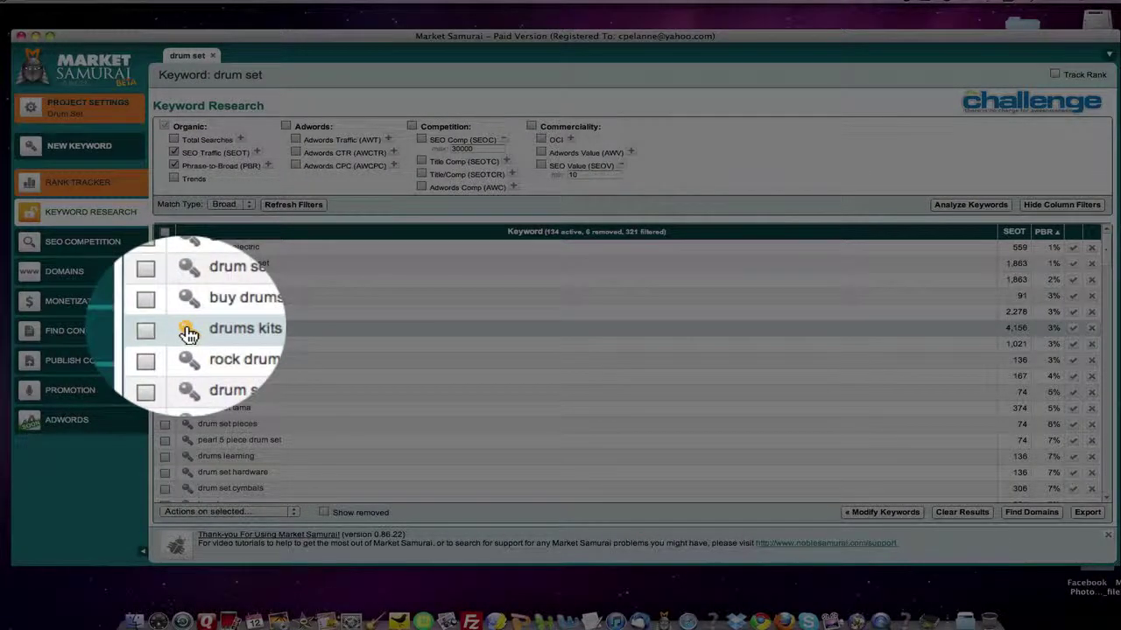
- Start Keyword Research for 'drums kits' and generate permutations 'drums kits' and 'kits drums'
left_click(187, 331)
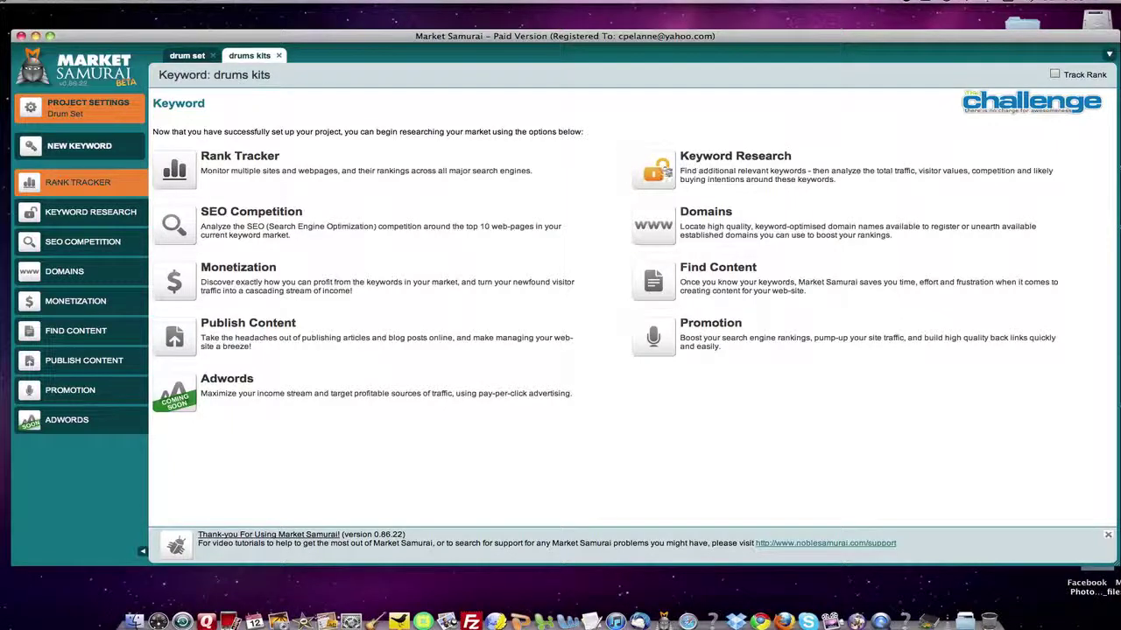
left_click(666, 170)
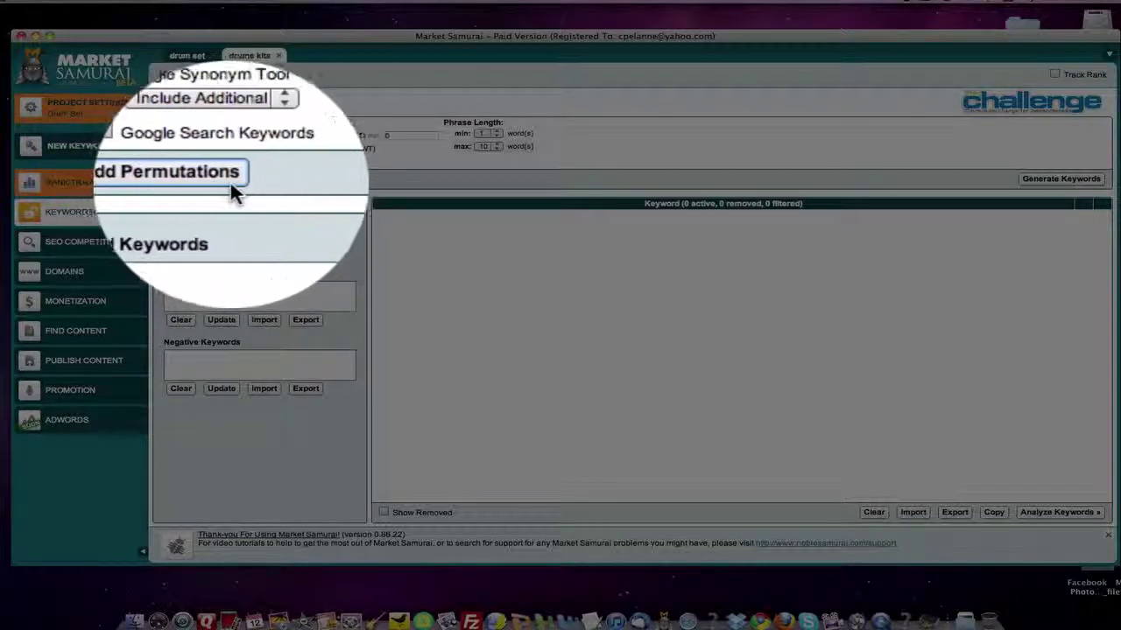
left_click(197, 180)
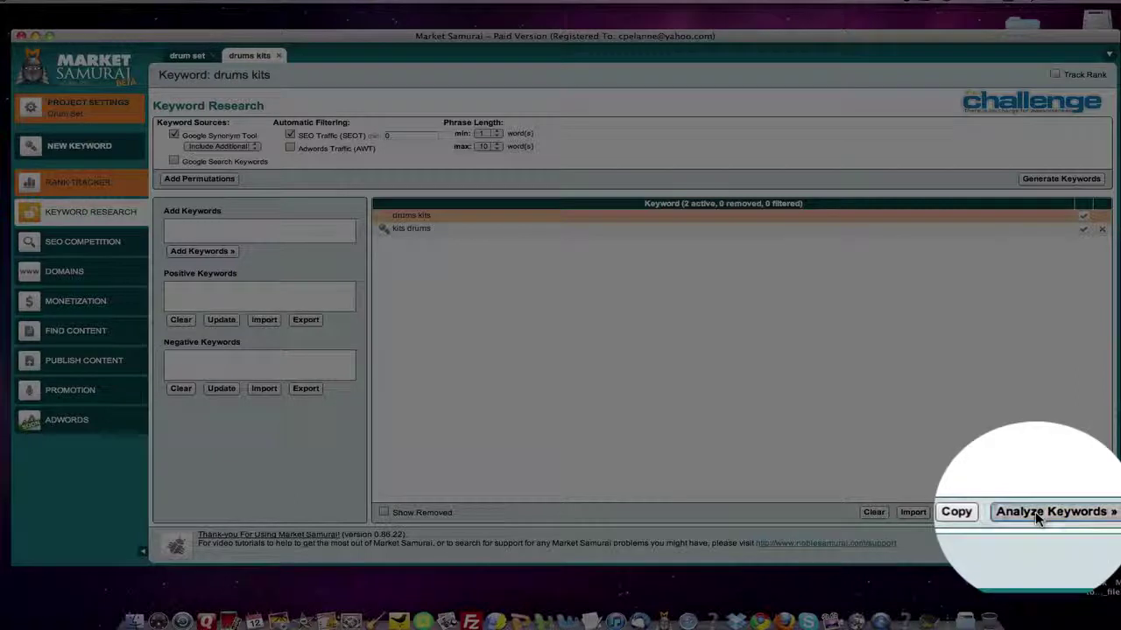
- Analyze both drums kits permutations, solving the CAPTCHA, to get 4,156 traffic and 3%/20% PBR
left_click(1058, 512)
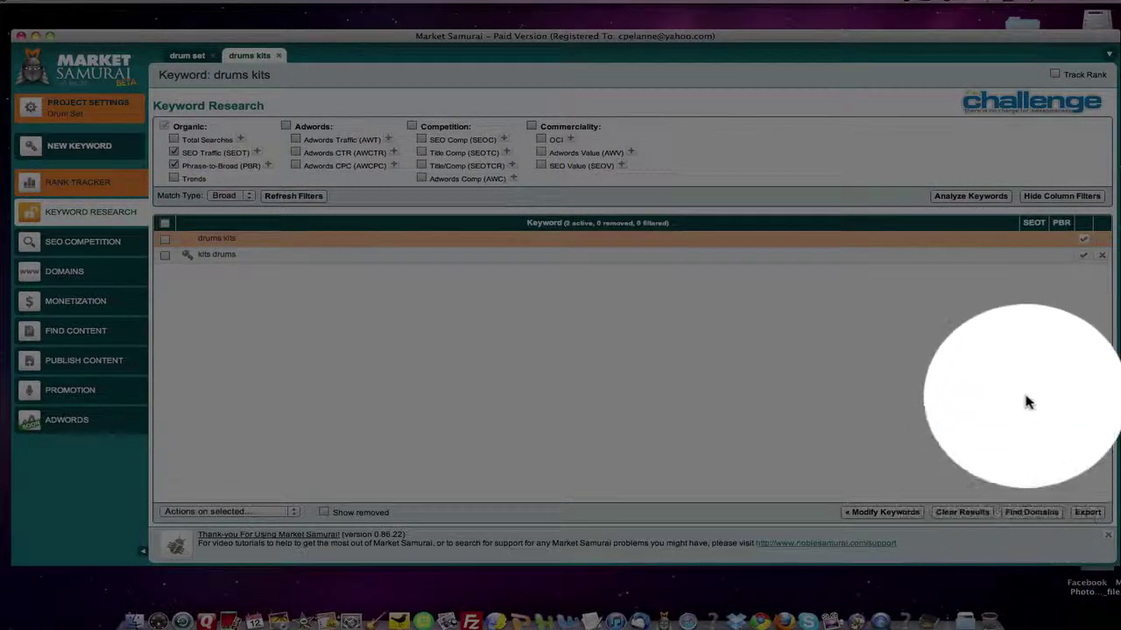
left_click(970, 197)
type("wd")
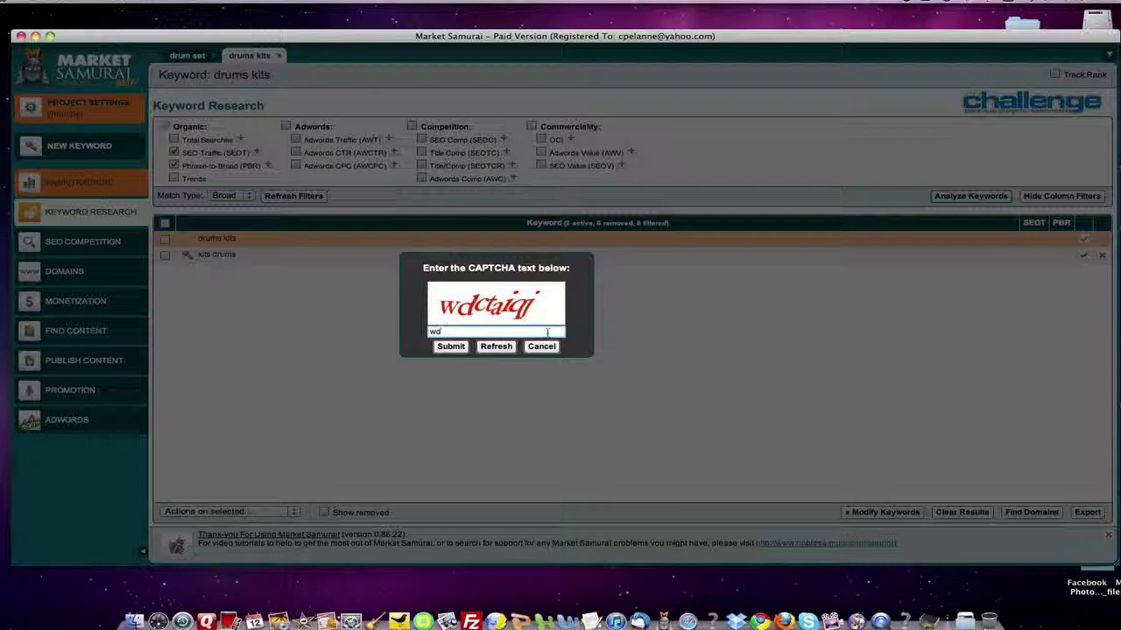
type("cta")
type("iqj")
left_click(453, 348)
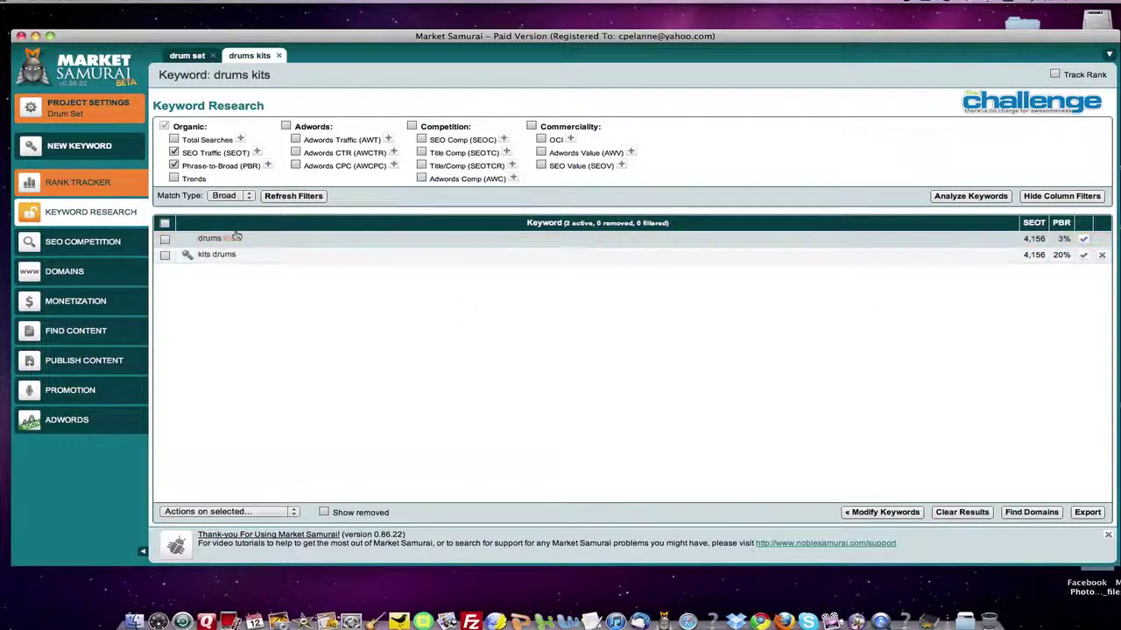
- Switch to Exact match type, dropping 'drums kits' to 39 SEO traffic and 'kits drums' to 1
left_click(249, 196)
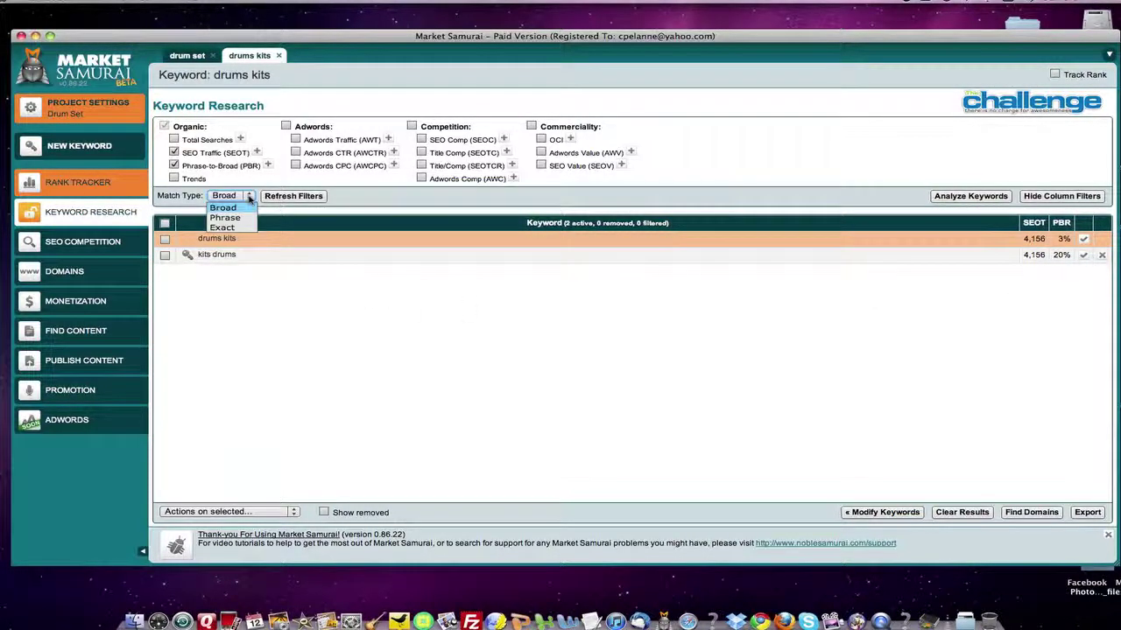
left_click(222, 227)
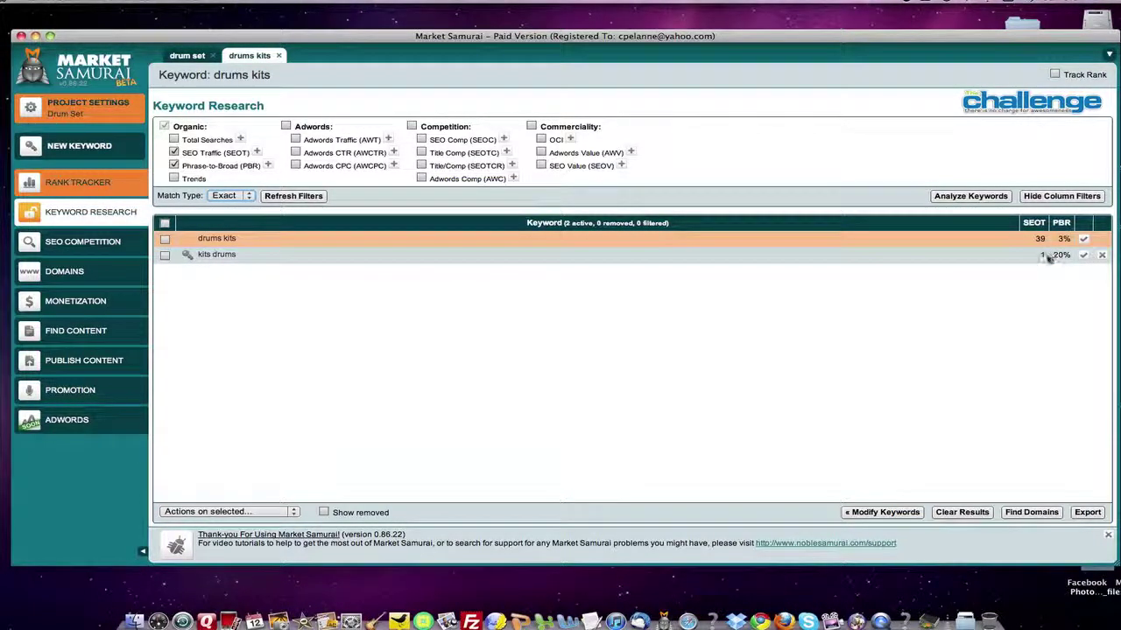
left_click(279, 56)
- Confirm closing drums kits and re-sort drum set keywords lowest PBR first, led by 'drum set electric'
left_click(668, 209)
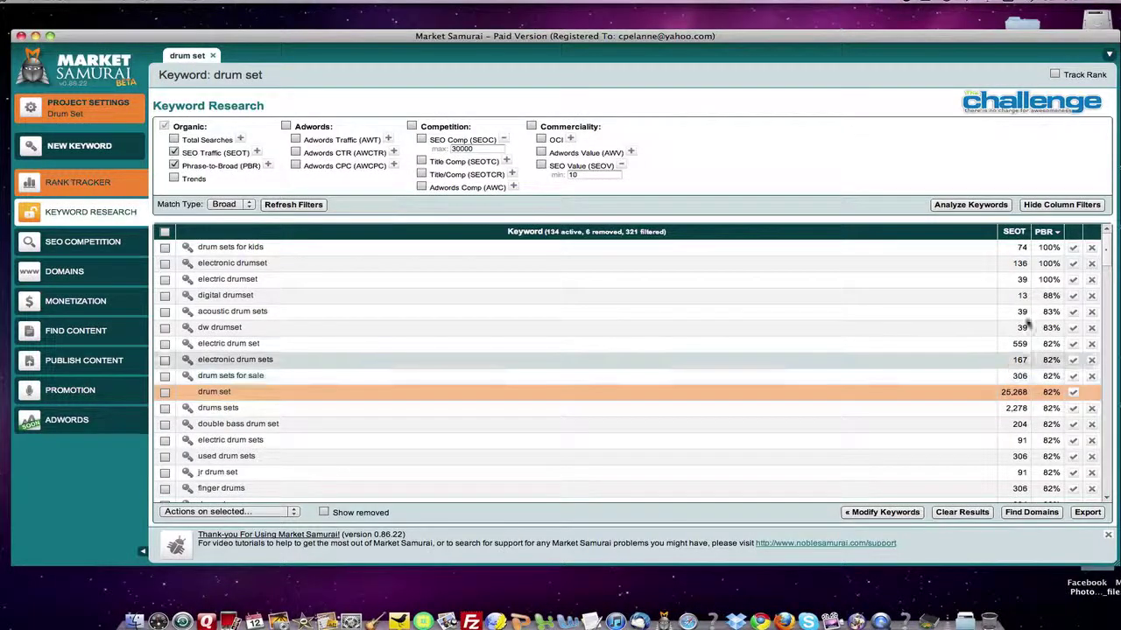
mouse_move(1043, 232)
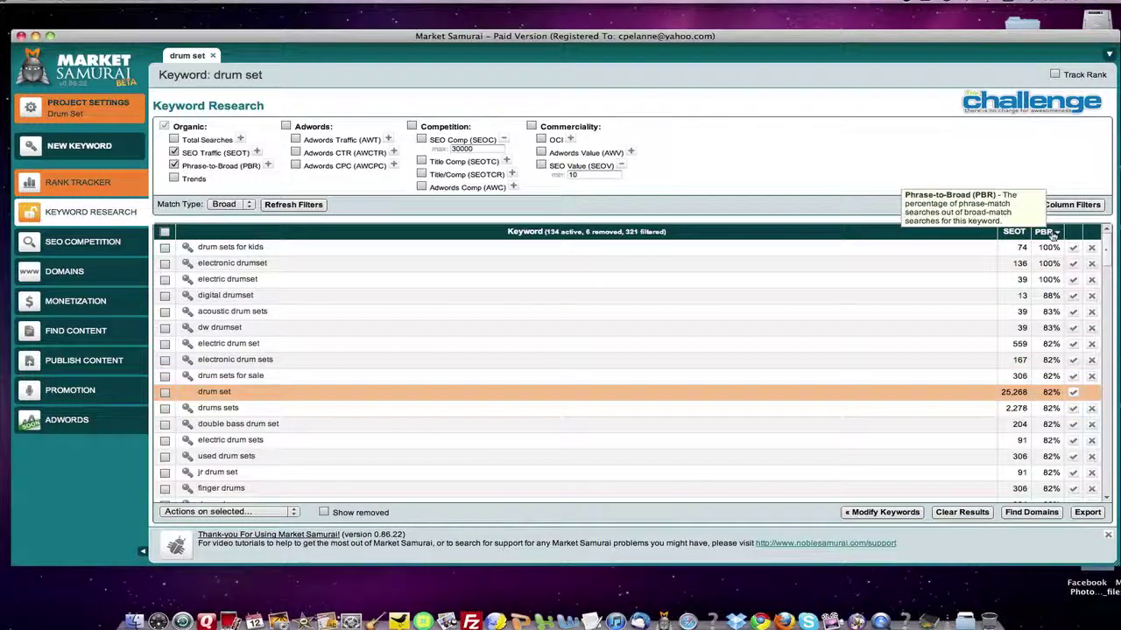
left_click(1055, 232)
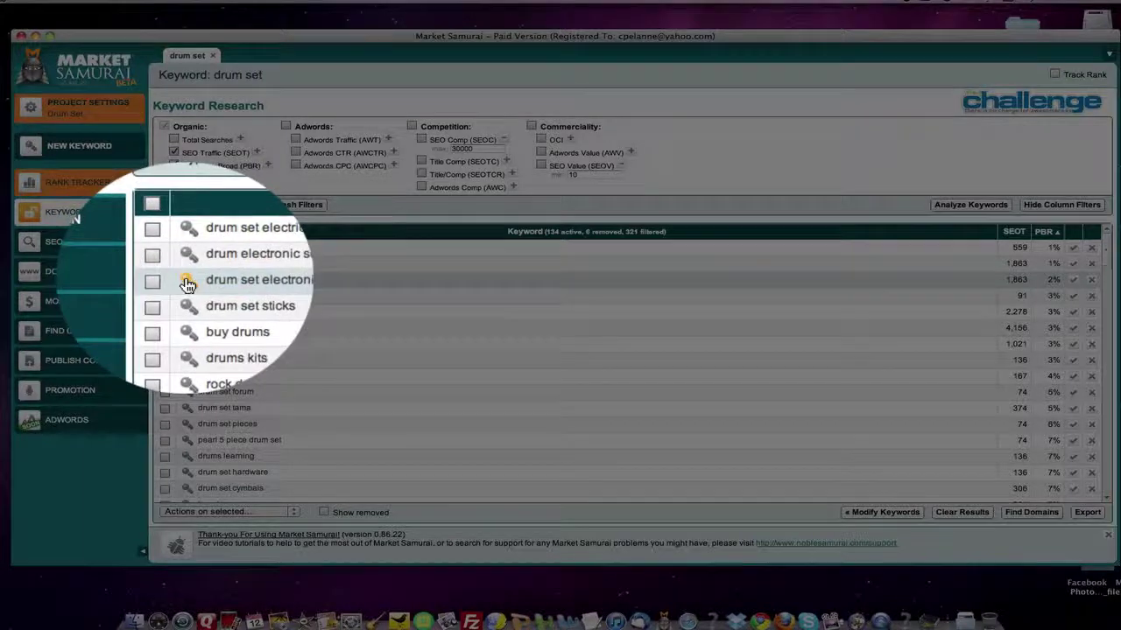
- Start Keyword Research for 'drum set electronic' and generate six permutations including 'electronic drum set'
left_click(187, 282)
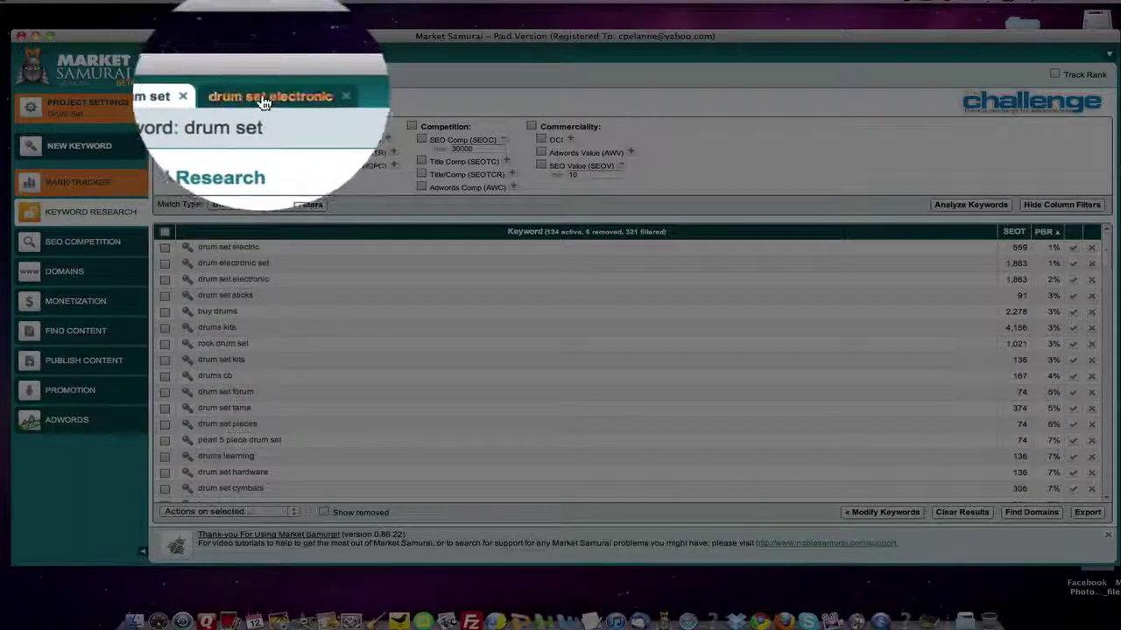
left_click(269, 58)
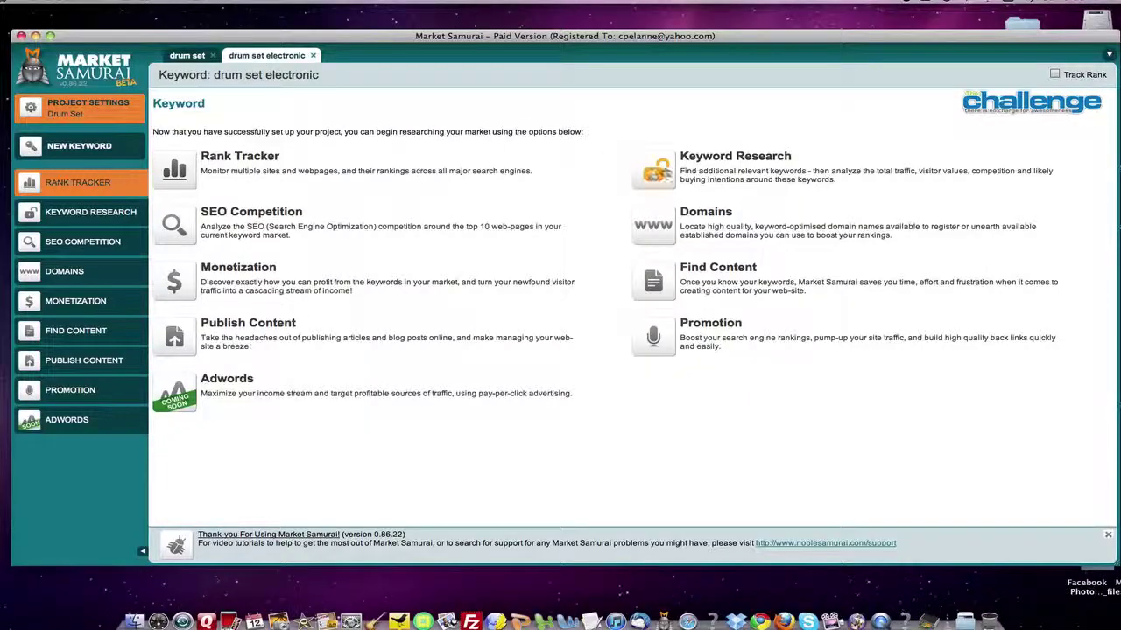
left_click(661, 171)
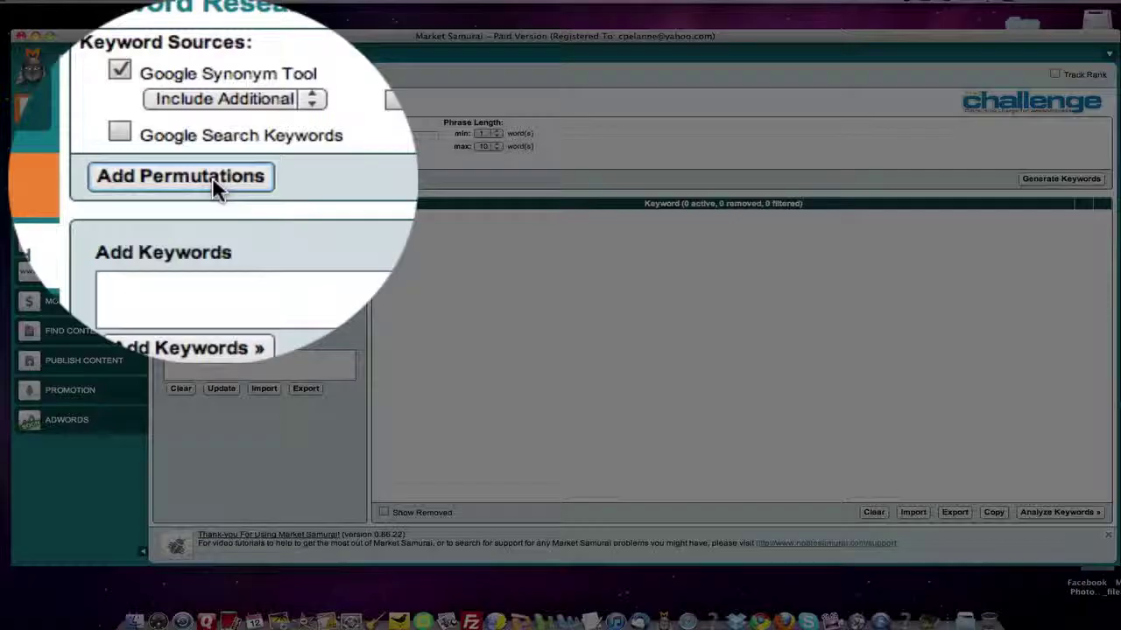
left_click(214, 180)
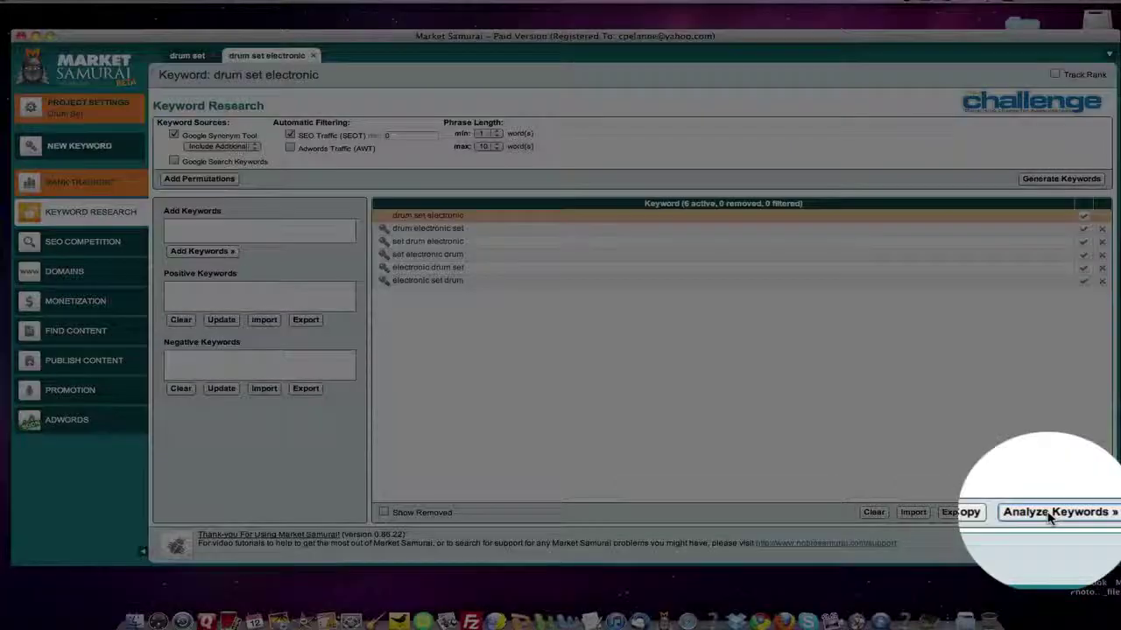
- Analyze the six permutations, showing mostly 1,863 SEO traffic and 81% PBR for 'electronic drum set'
left_click(1060, 512)
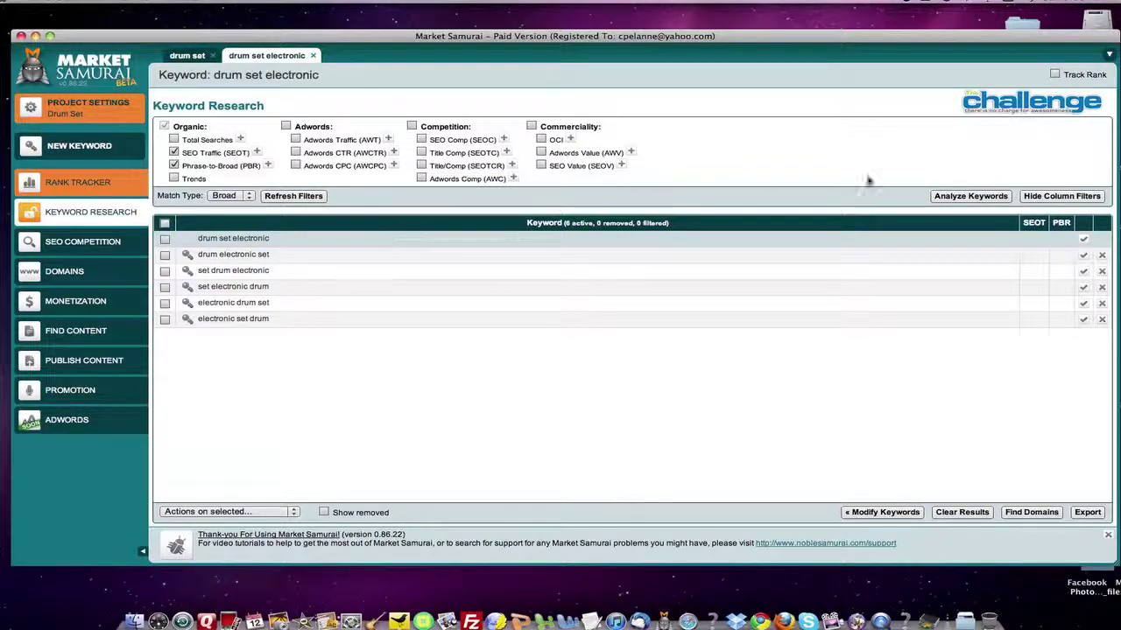
left_click(961, 196)
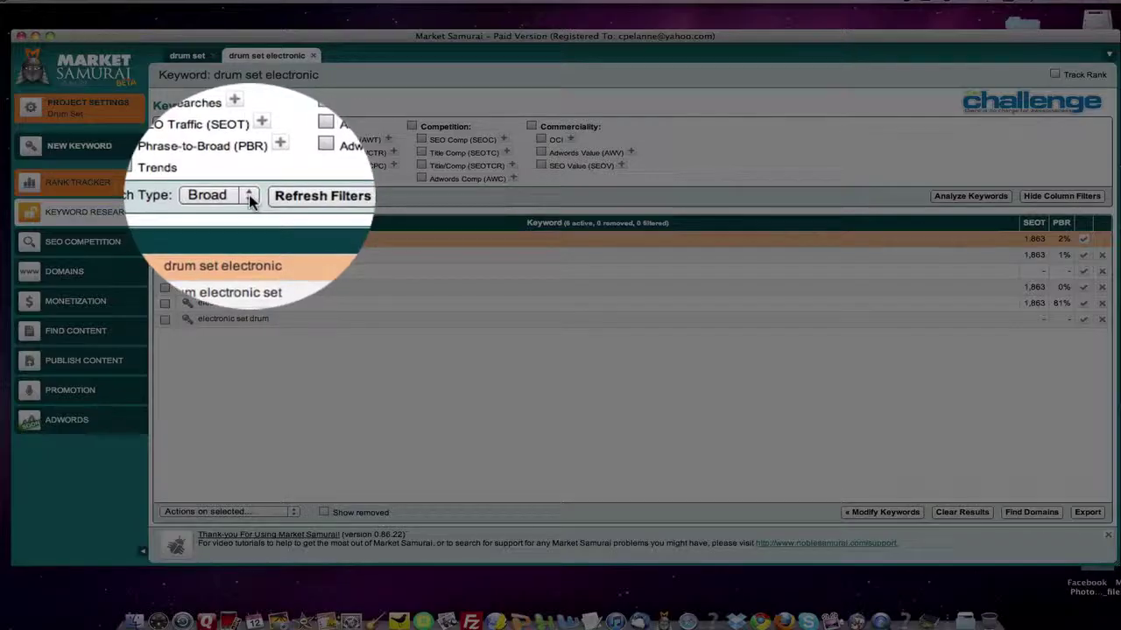
- Apply Exact match type: 'electronic drum set' shows 374 SEO traffic versus 13 for 'drum set electronic'
left_click(249, 195)
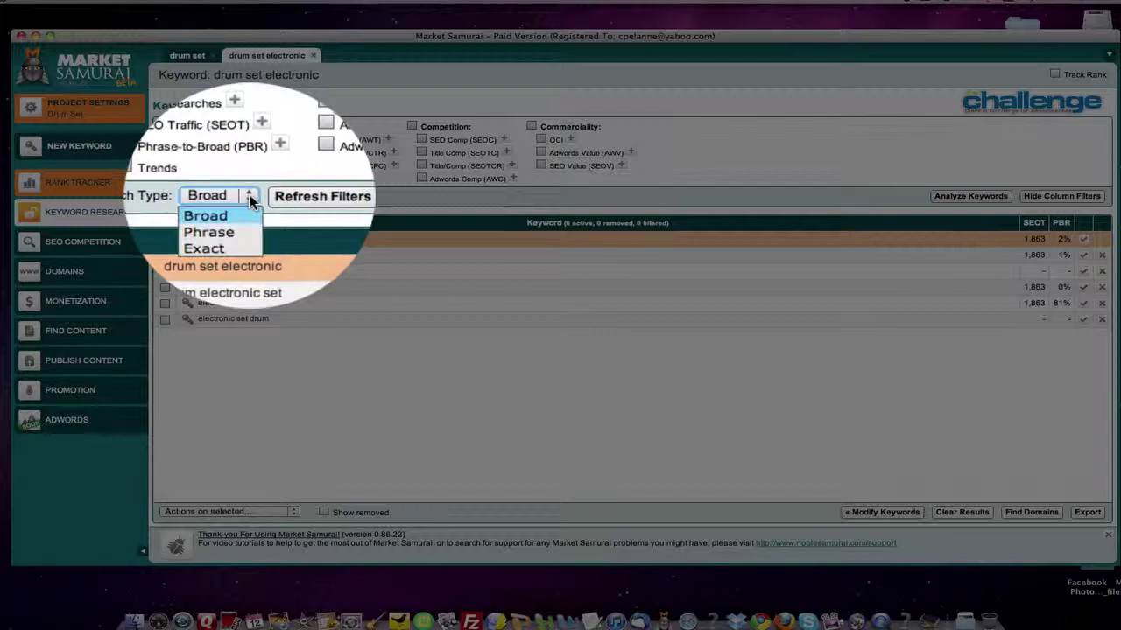
left_click(226, 226)
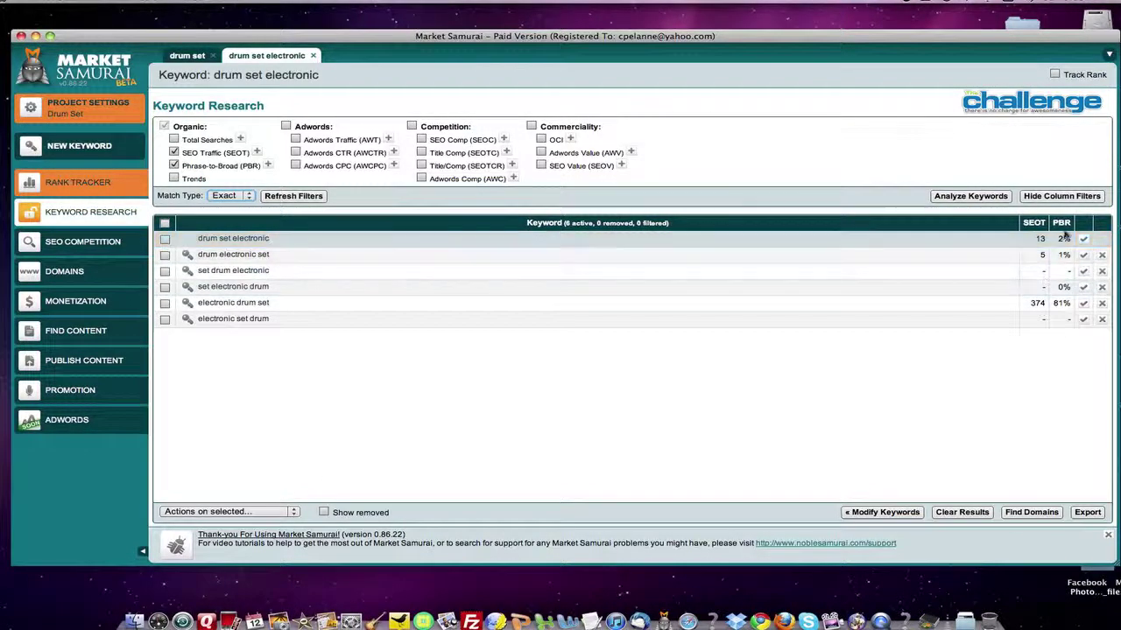
left_click(1062, 286)
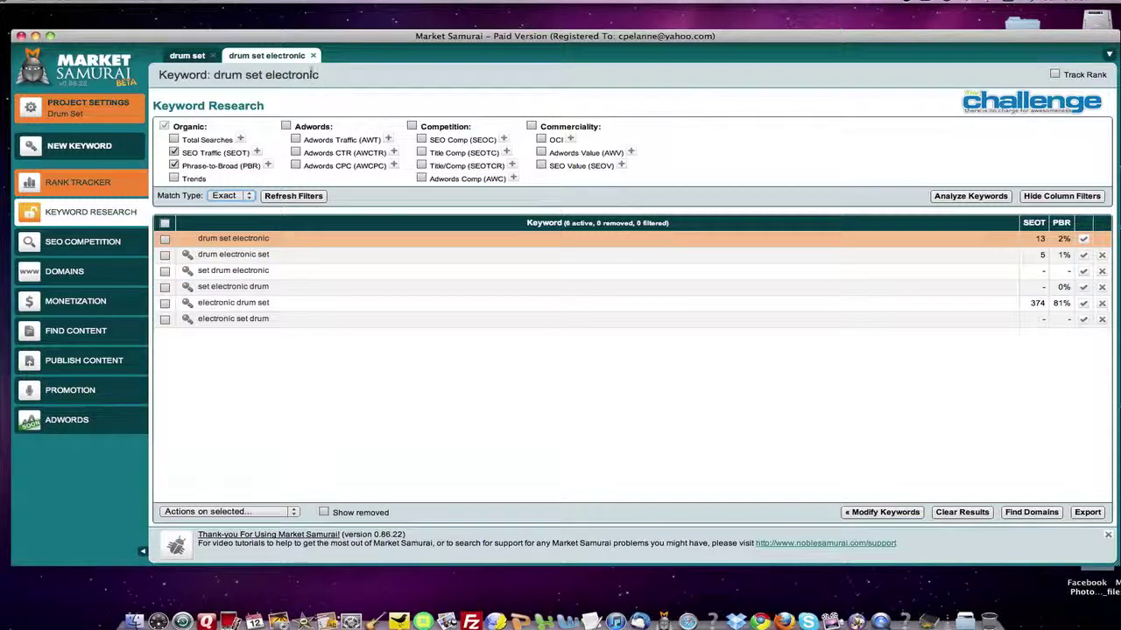
- Return to drum set results sorted lowest PBR first and review them, e.g. 'drum set cymbals' at 306/7%
left_click(189, 56)
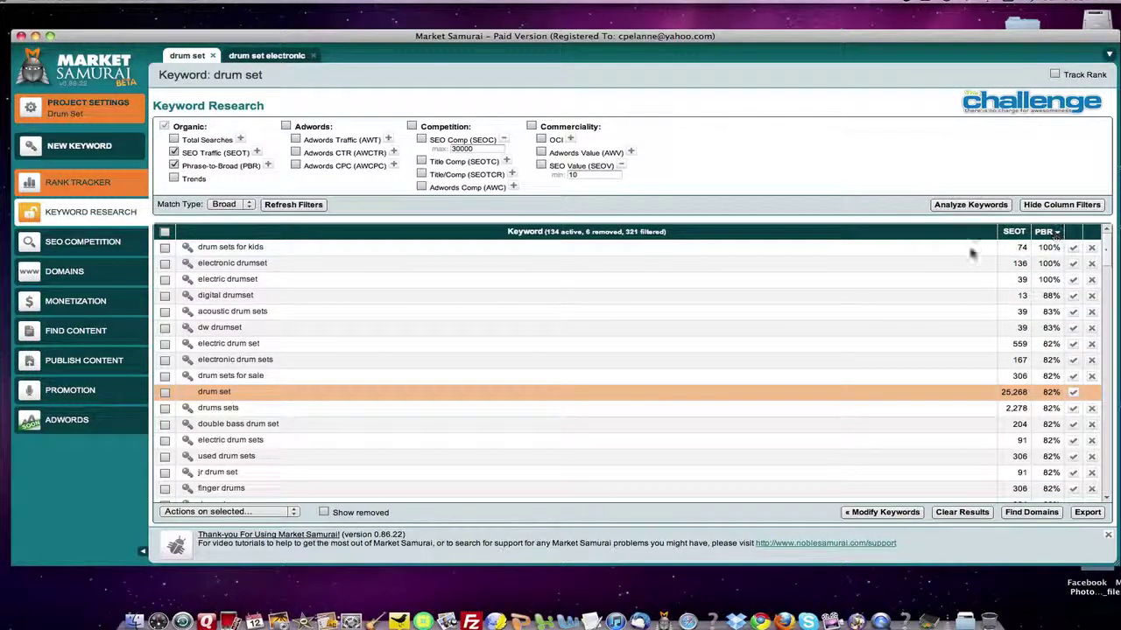
mouse_move(1061, 223)
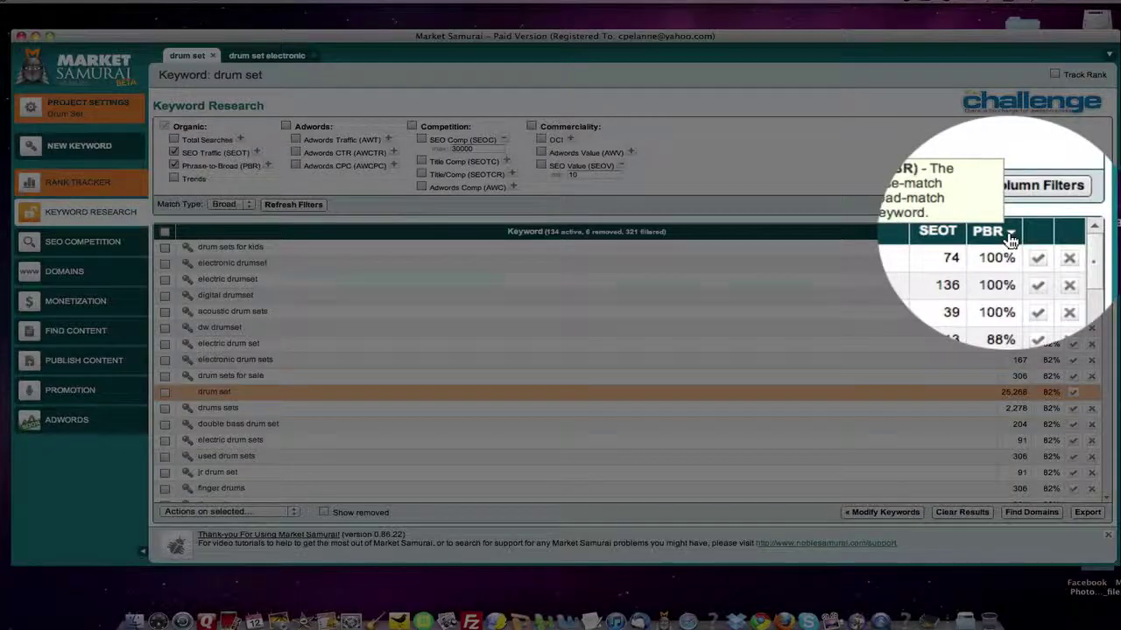
left_click(1009, 241)
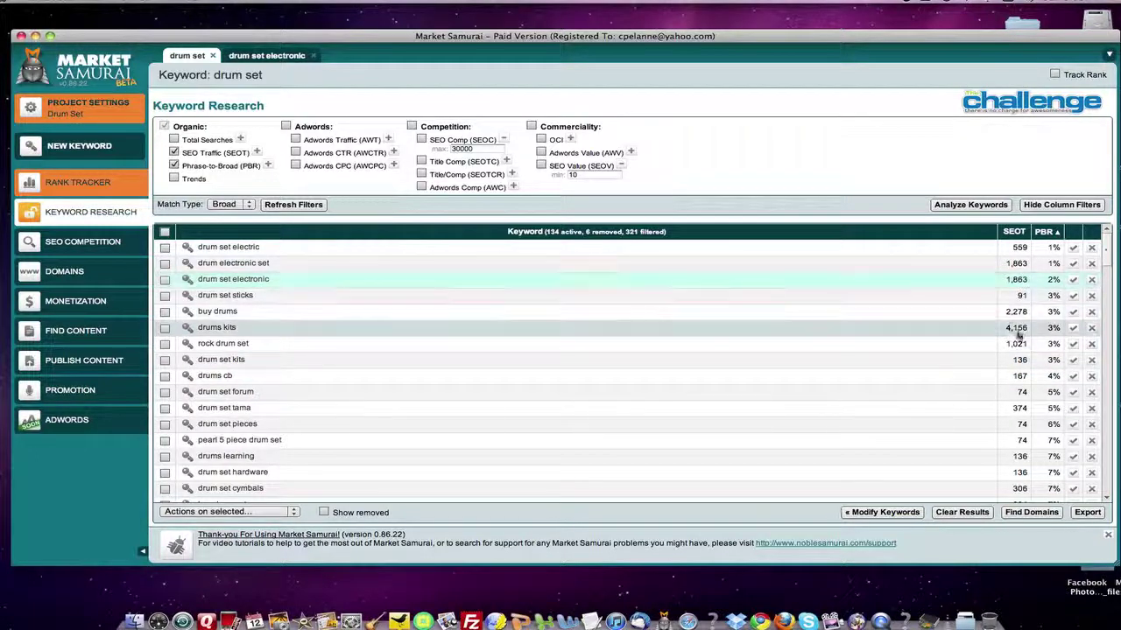
scroll(1016, 333, "down", 3)
scroll(1017, 354, "down", 3)
scroll(1017, 353, "down", 3)
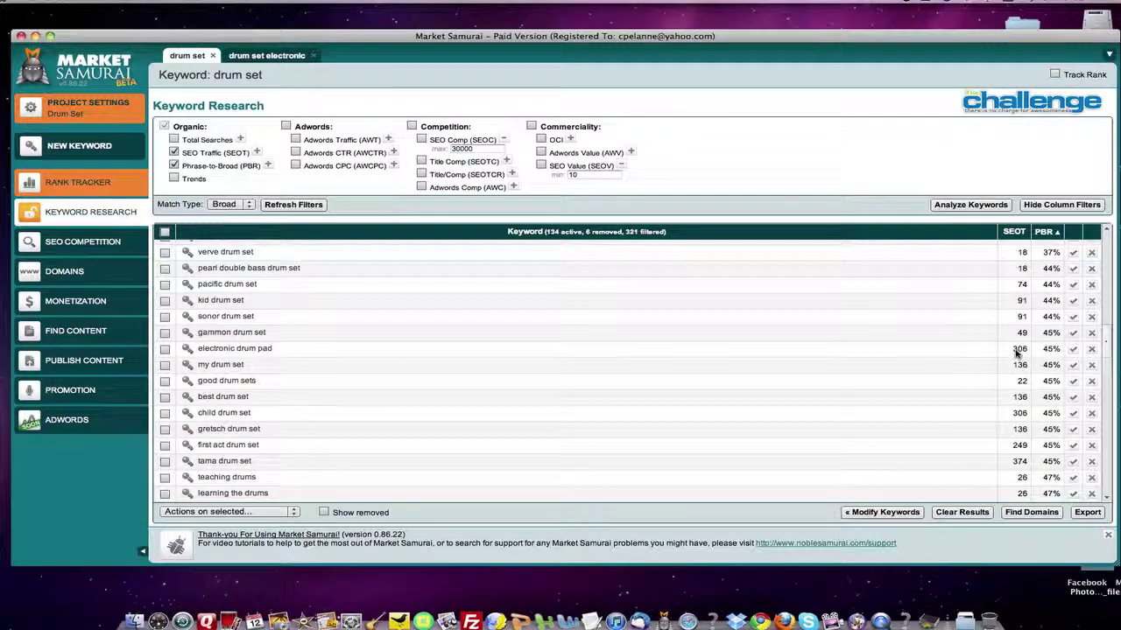
scroll(1017, 354, "down", 3)
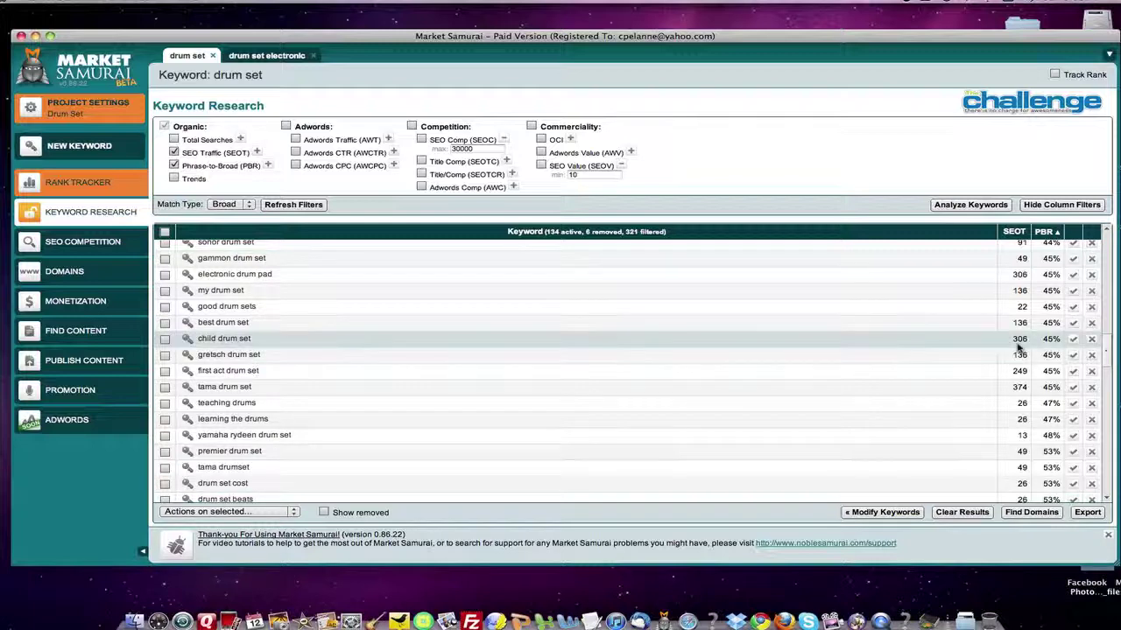
scroll(1017, 348, "up", 3)
scroll(1018, 347, "up", 3)
scroll(1018, 348, "up", 3)
scroll(1017, 347, "up", 3)
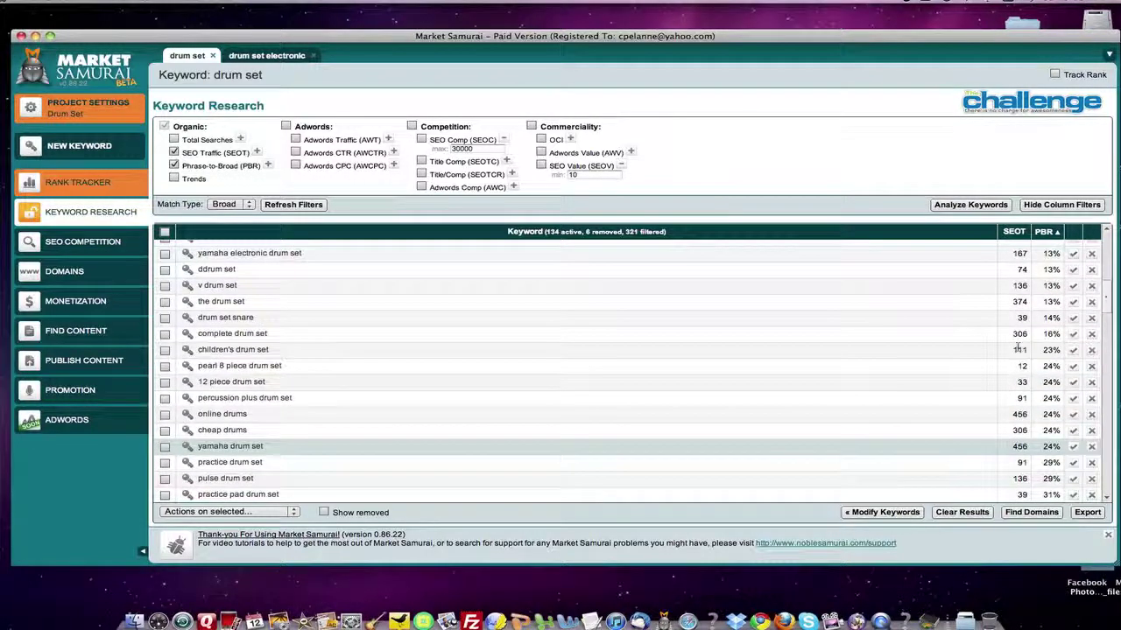
scroll(1018, 347, "up", 5)
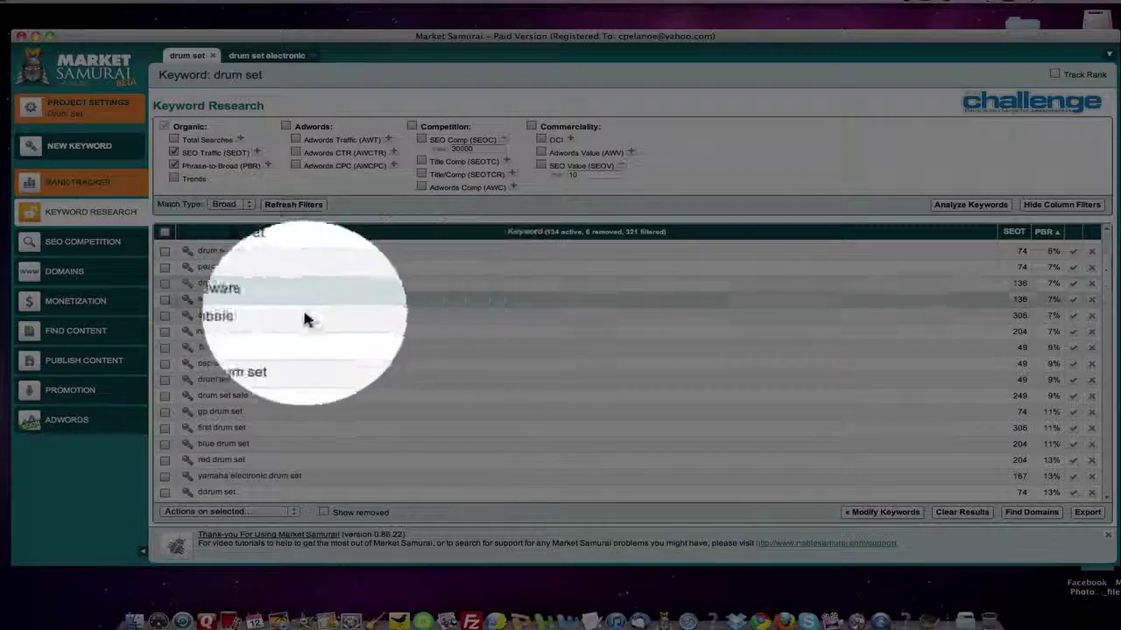
- Start separate keyword research for 'drum set cymbals' and send its six word-order permutations to analysis
left_click(187, 315)
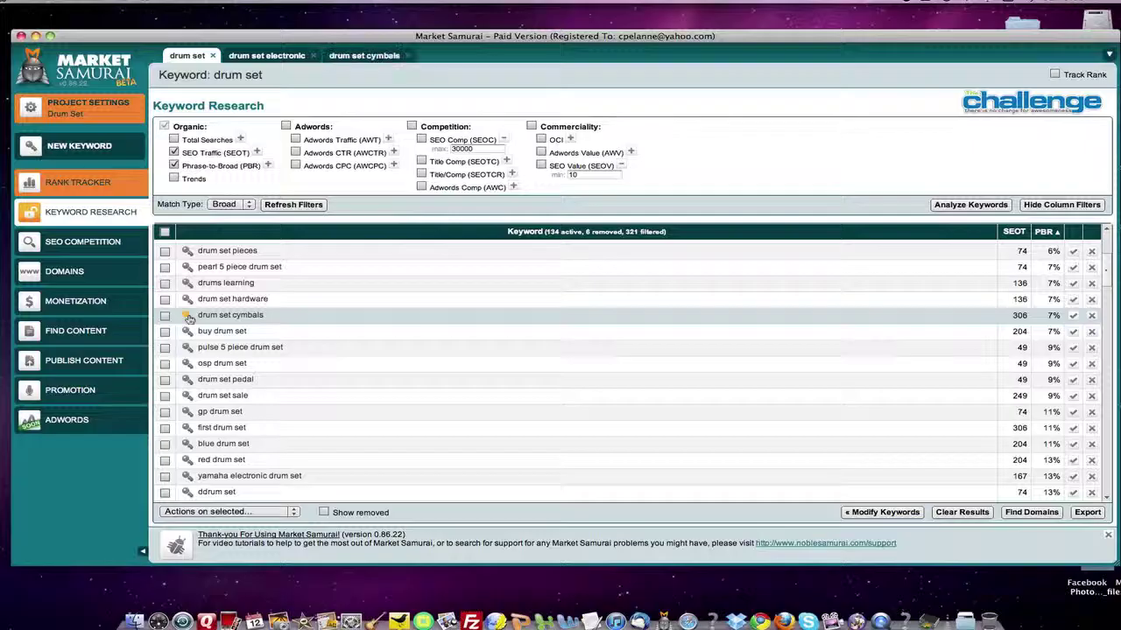
left_click(375, 56)
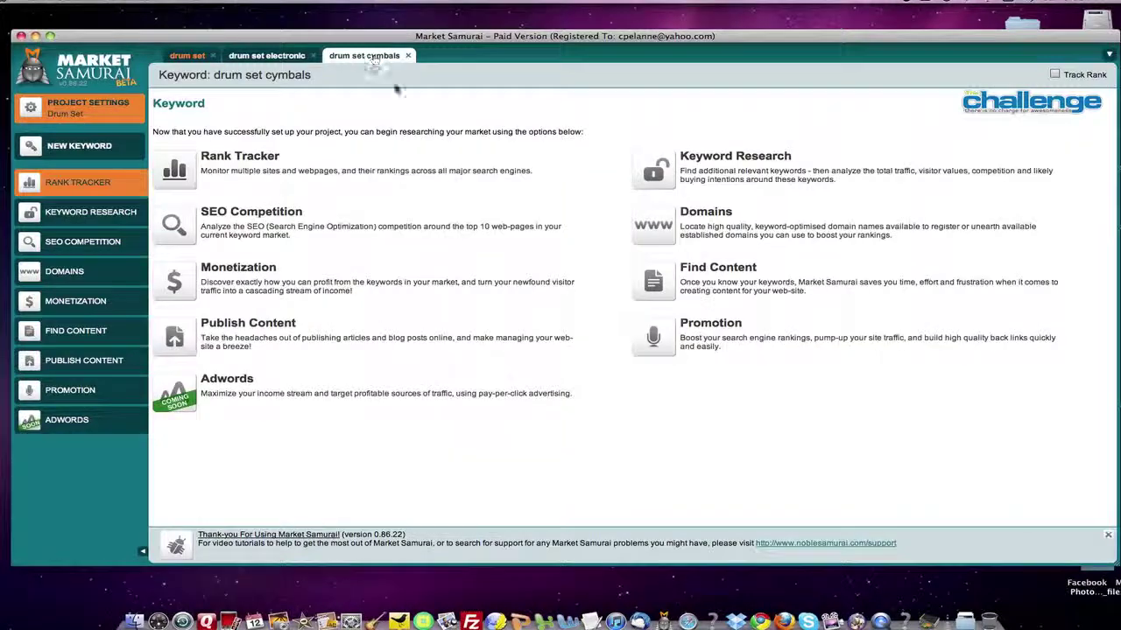
left_click(663, 168)
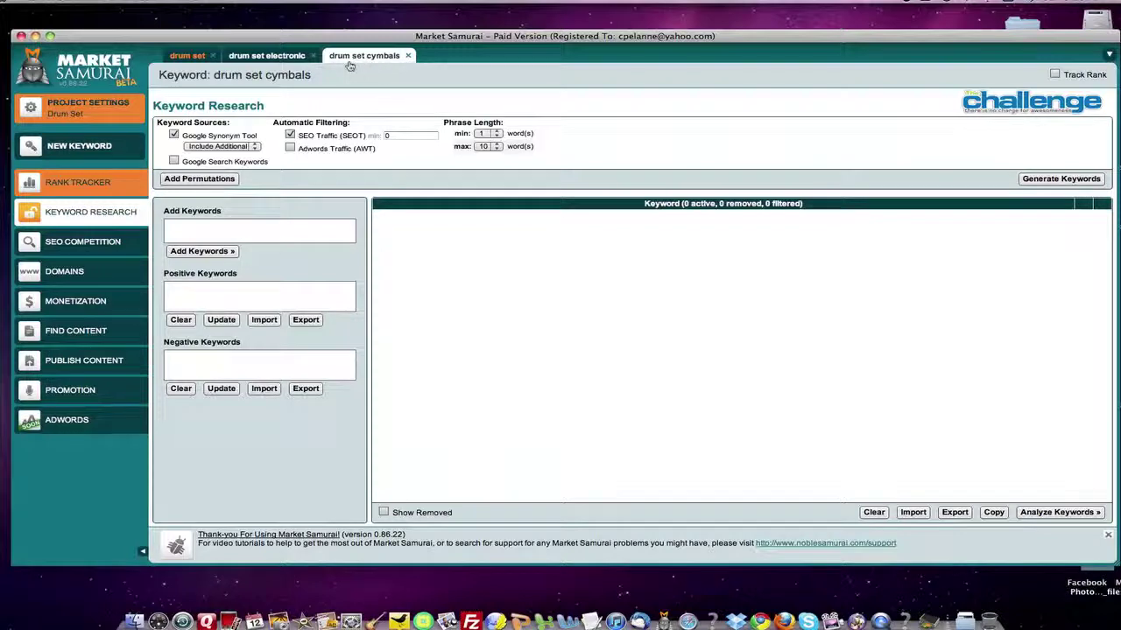
left_click(199, 179)
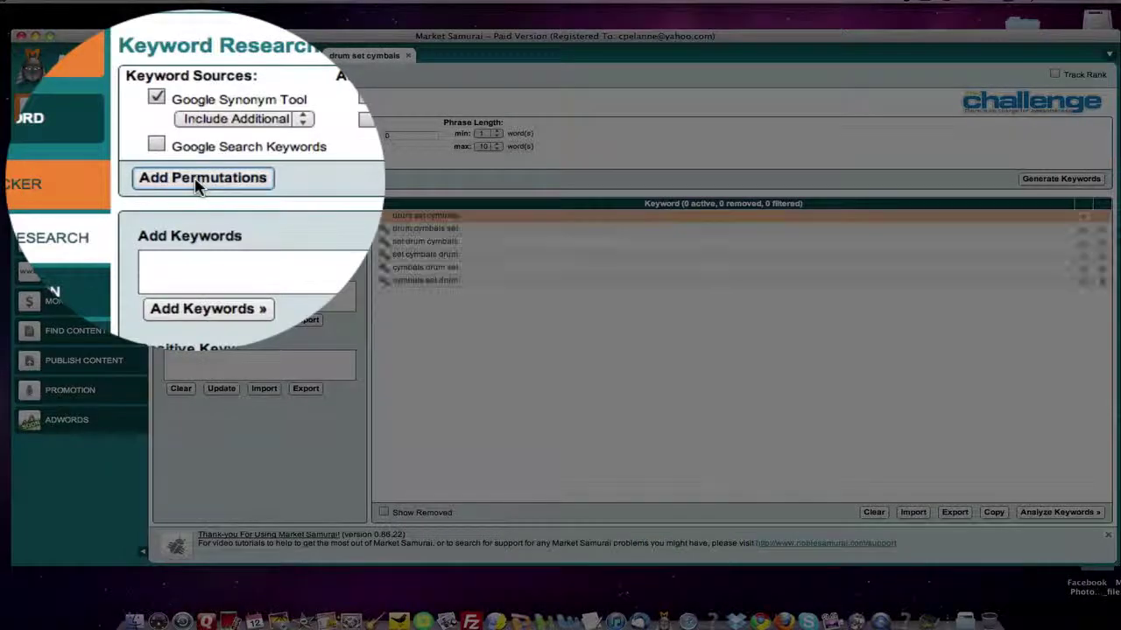
left_click(462, 218)
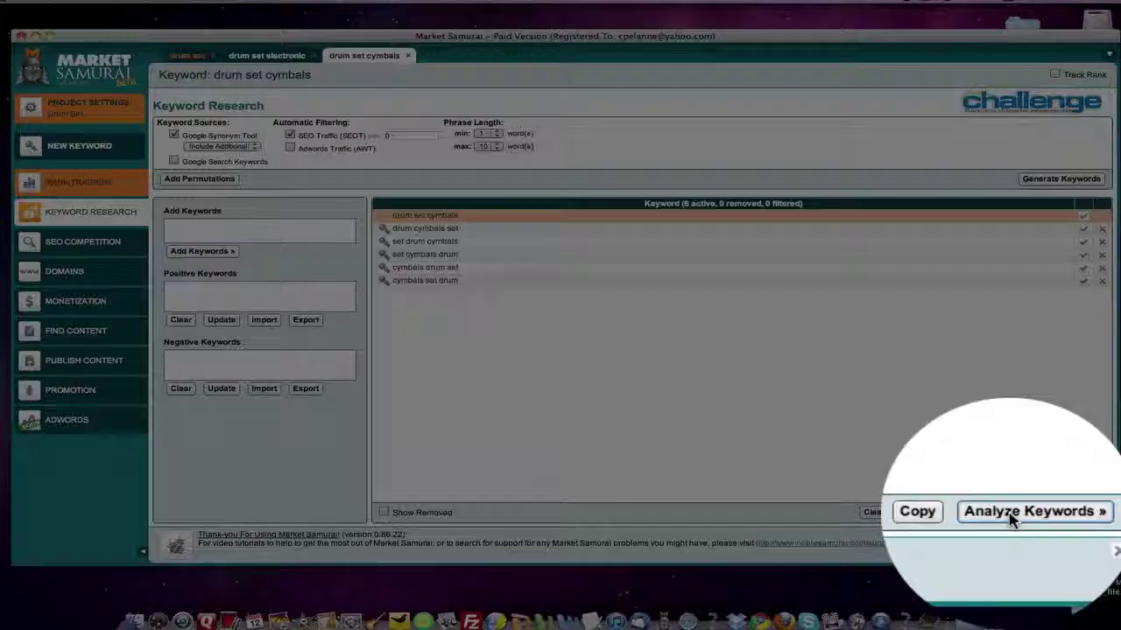
left_click(1055, 512)
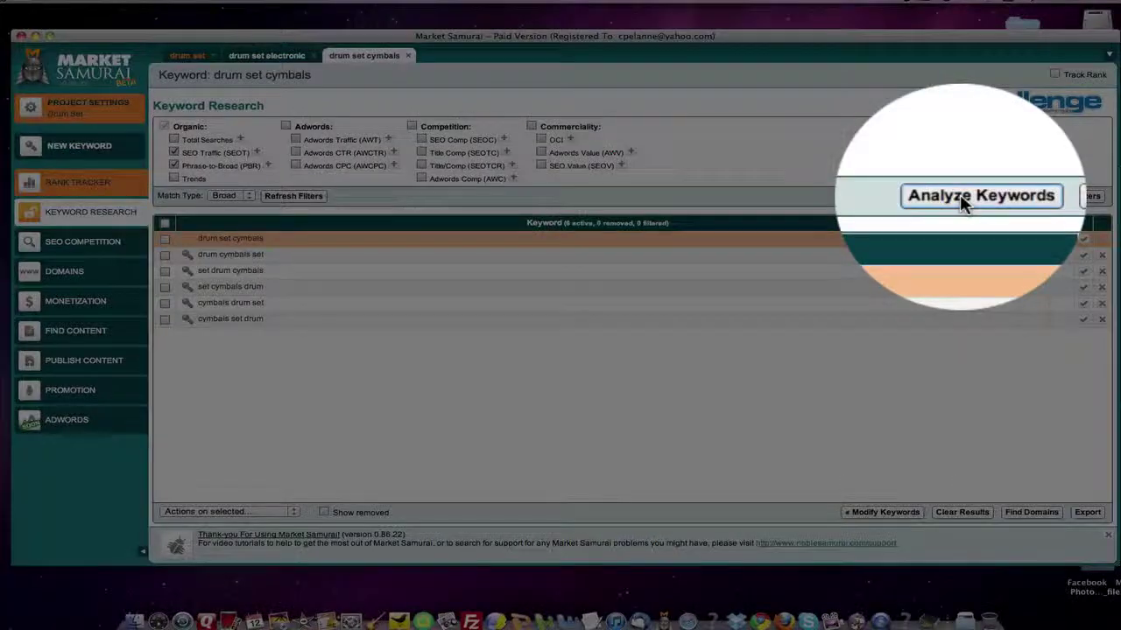
- Fetch Google traffic data for the cymbals permutations: three show 306 SEOT, with PBR 7%, 2% and 1%
left_click(963, 200)
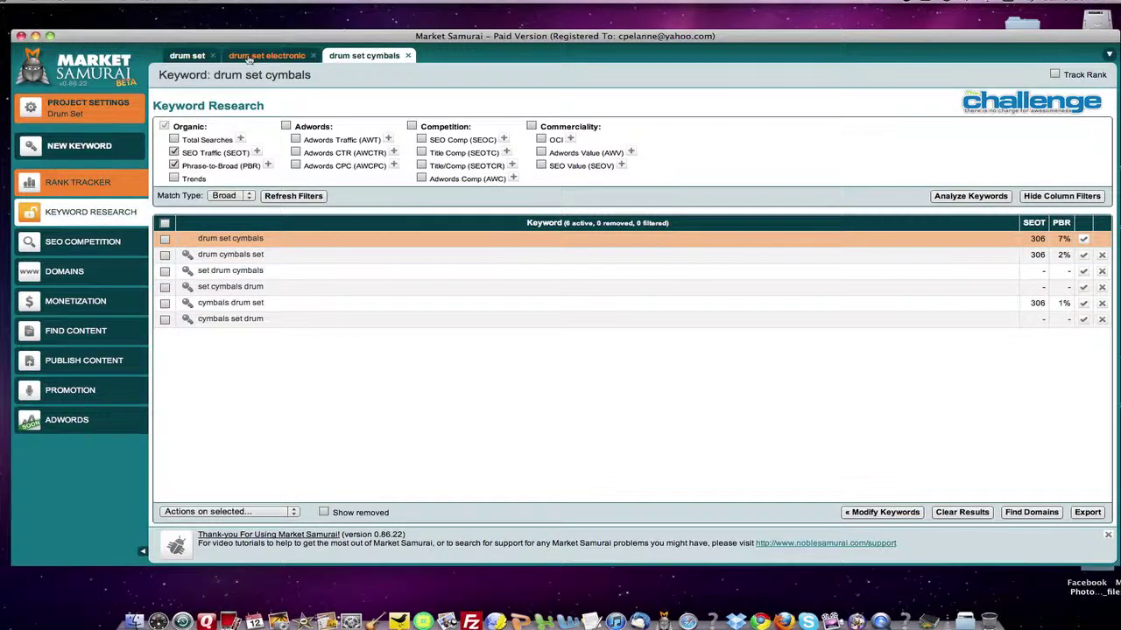
- On the drum set electronic results, view broad match, then exact: 'electronic drum set' shows 374 SEOT, 81% PBR
left_click(249, 56)
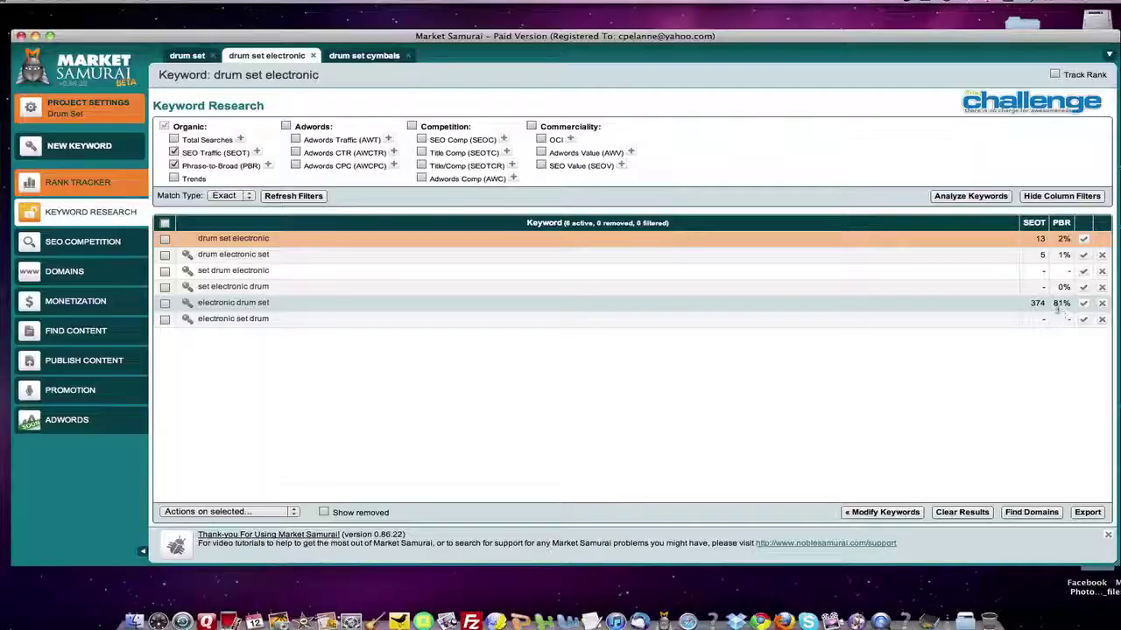
left_click(246, 196)
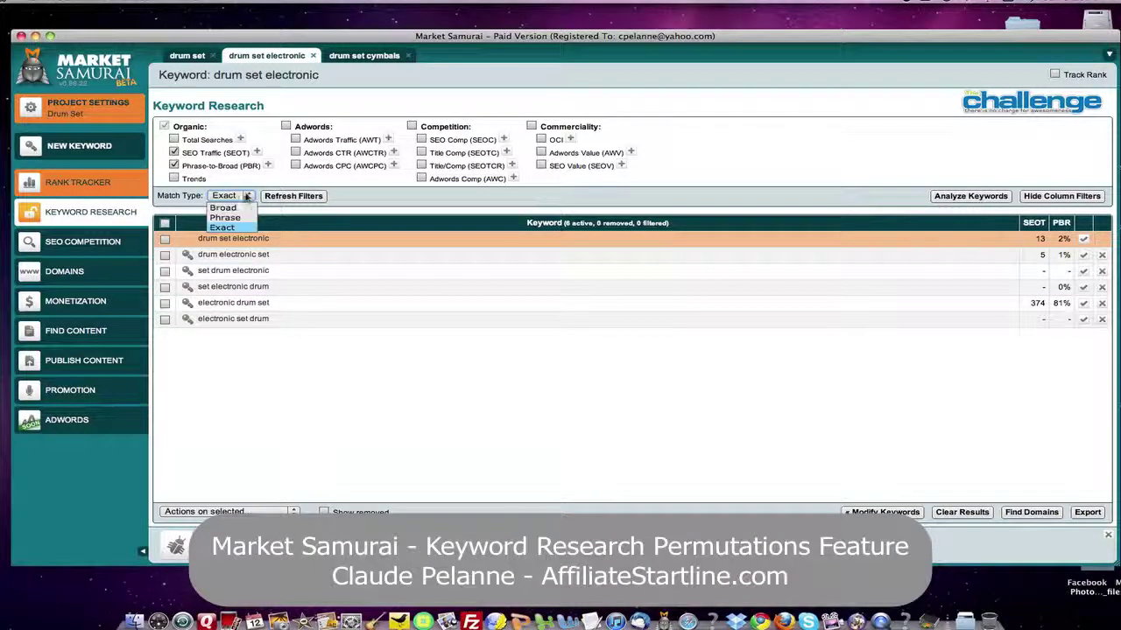
left_click(230, 208)
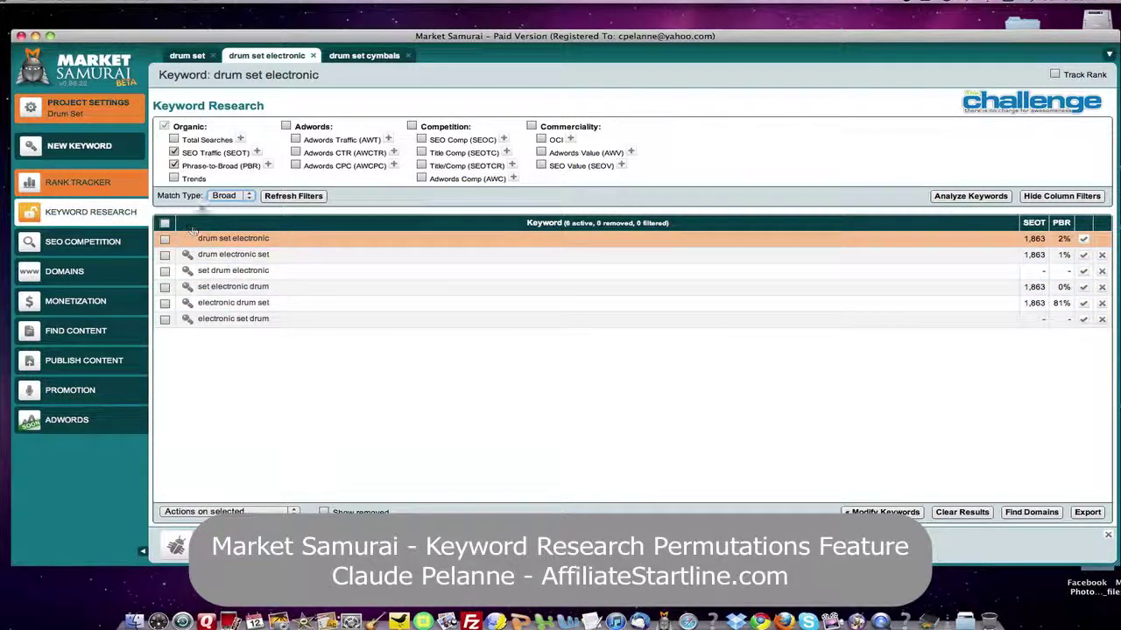
left_click(249, 196)
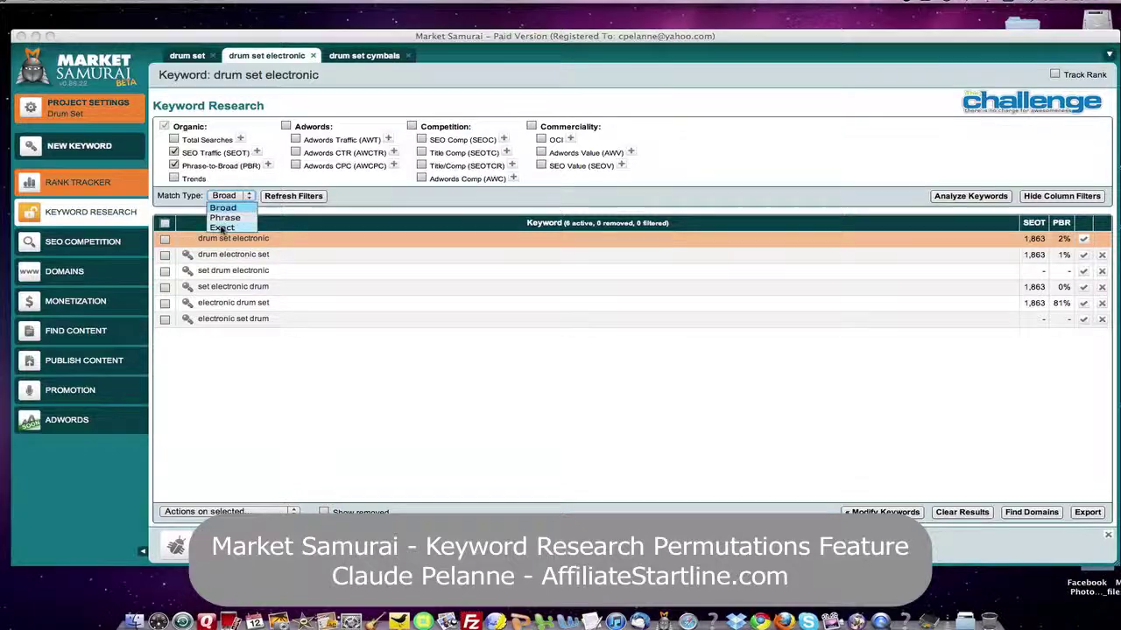
left_click(223, 227)
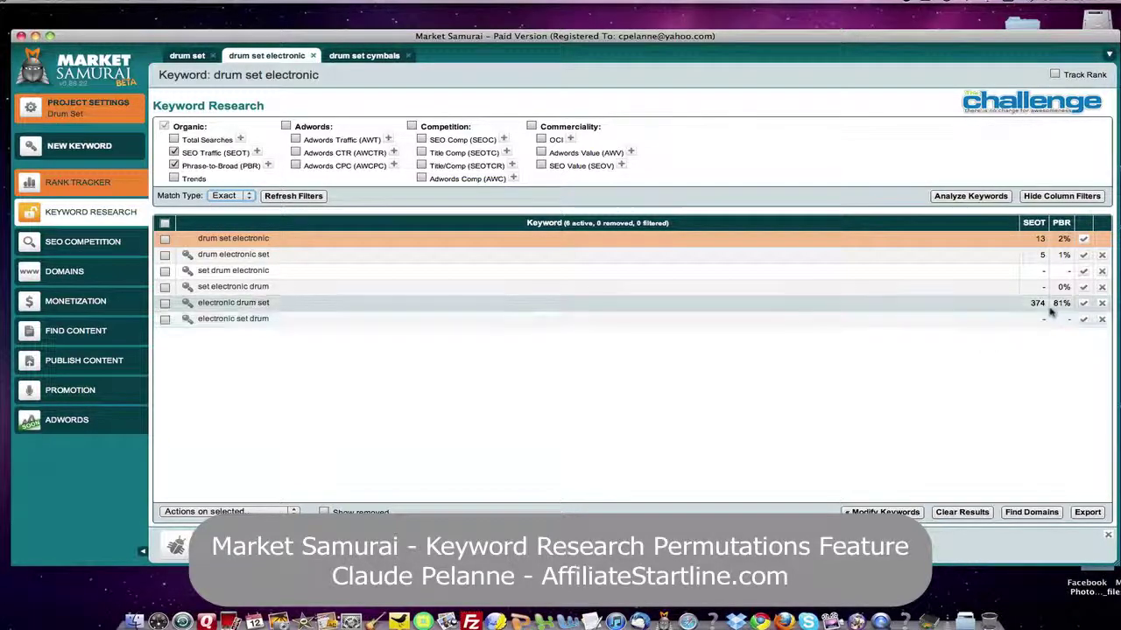